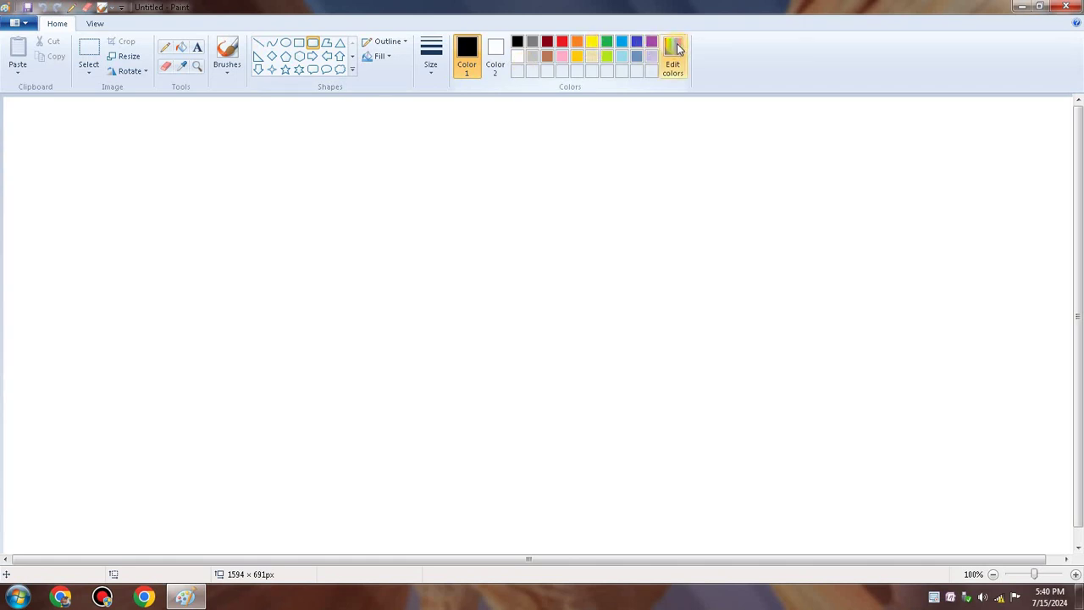
{"action": "left_click", "coordinate": [673, 53]}
{"action": "left_click", "coordinate": [648, 220]}
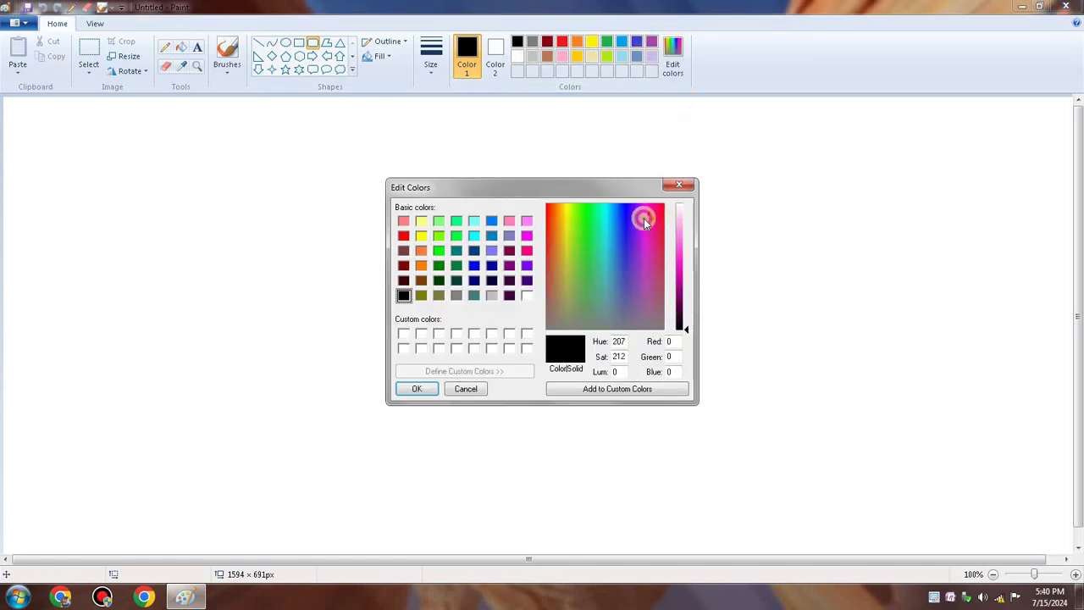
{"action": "left_click", "coordinate": [426, 395]}
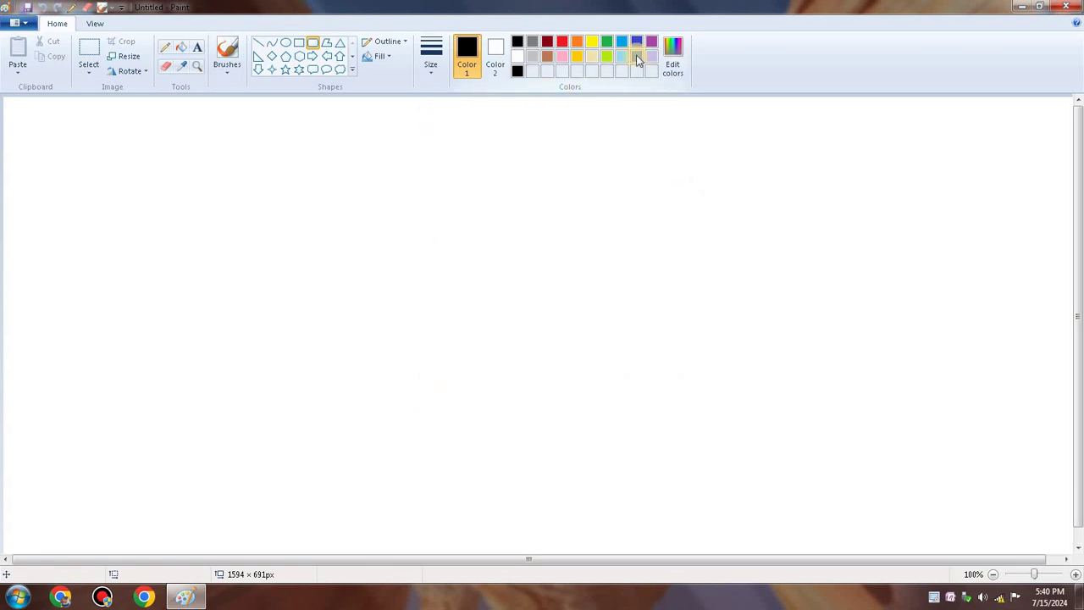
{"action": "mouse_move", "coordinate": [357, 197]}
{"action": "left_mouse_down"}
{"action": "mouse_move", "coordinate": [377, 233]}
{"action": "mouse_move", "coordinate": [468, 306]}
{"action": "left_mouse_up"}
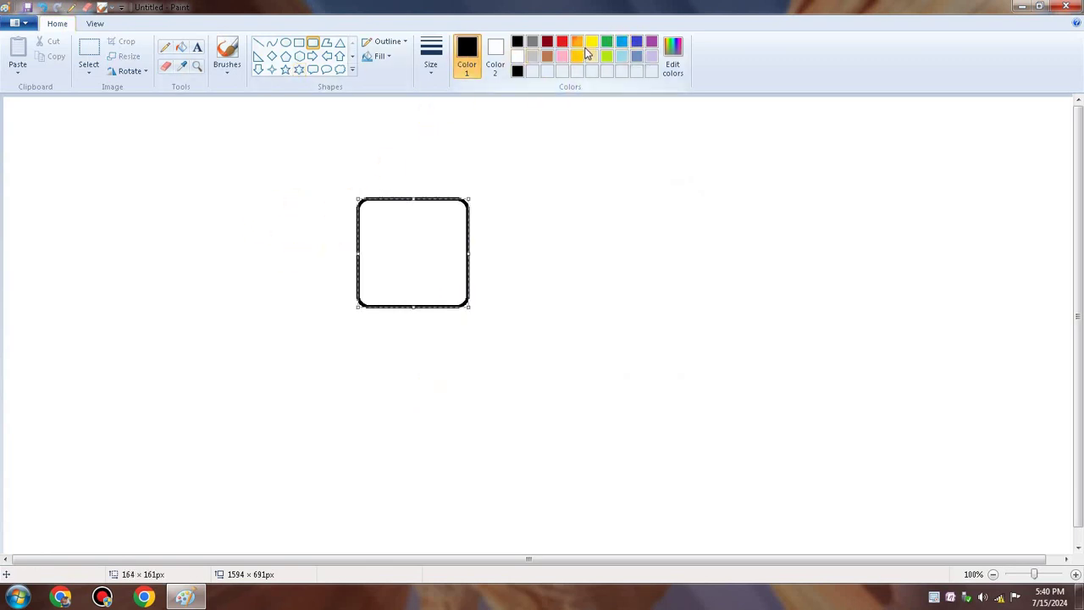
{"action": "left_click", "coordinate": [42, 7]}
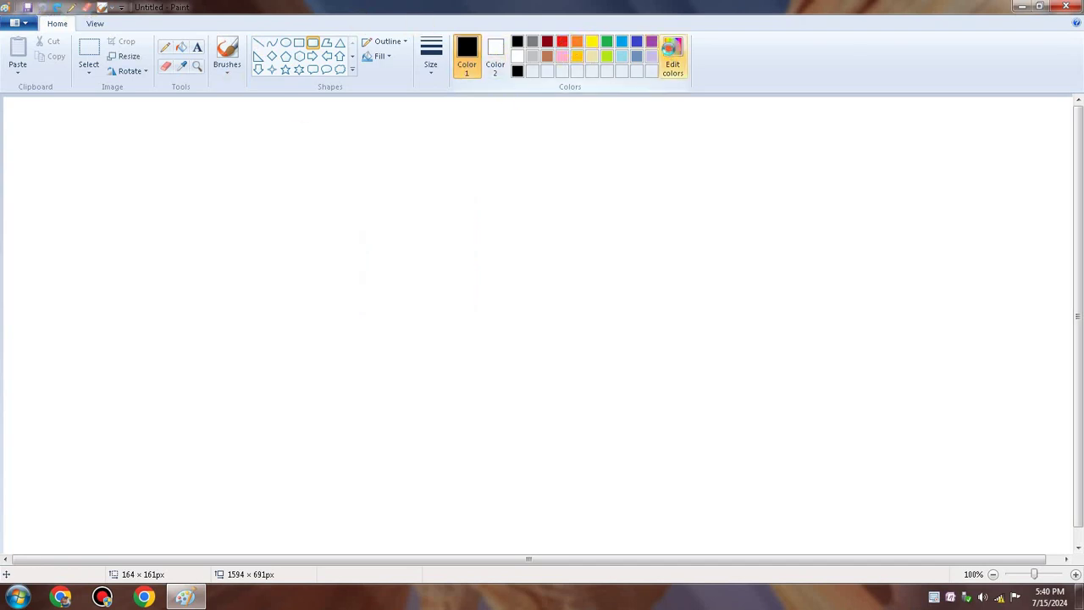
{"action": "left_click", "coordinate": [673, 55]}
{"action": "left_click", "coordinate": [659, 221]}
{"action": "left_click", "coordinate": [651, 214]}
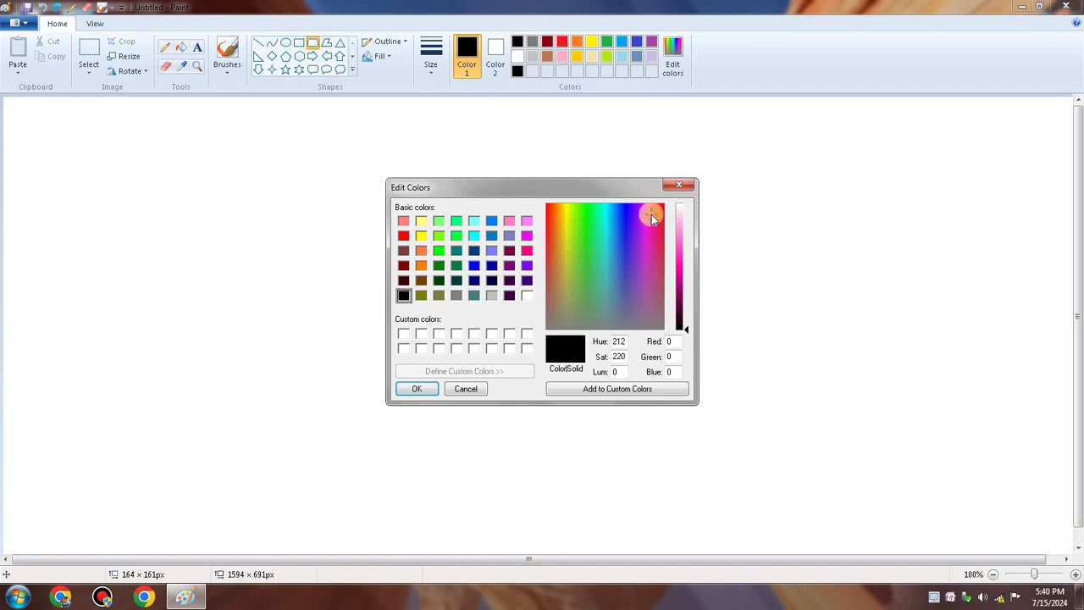
{"action": "left_click", "coordinate": [426, 388]}
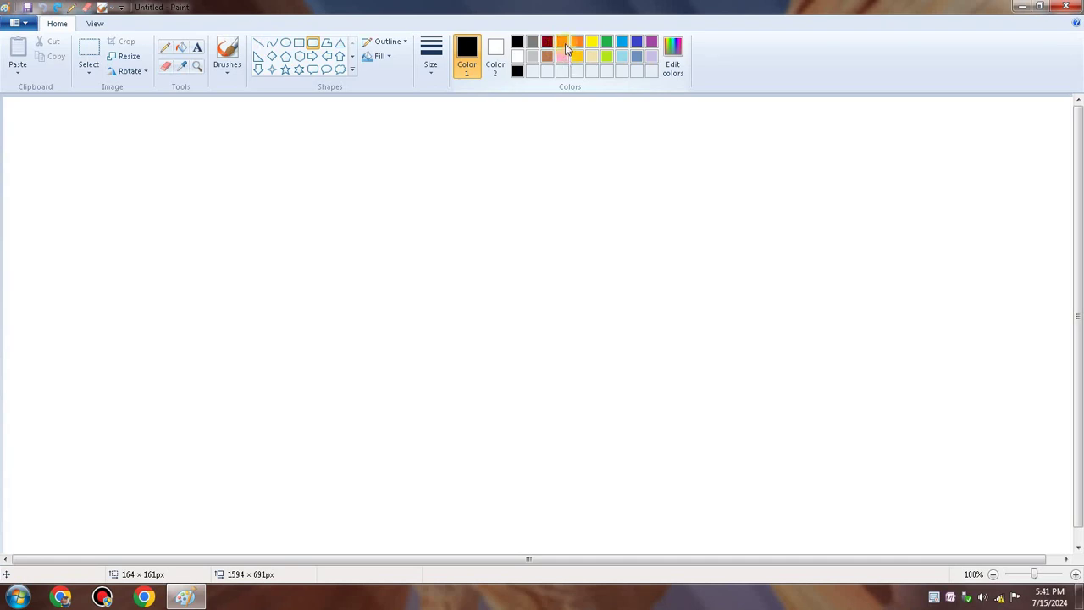
Starting from red, set Color 1 to a custom magenta with red 245, green 20 and blue 184.
{"action": "left_click", "coordinate": [563, 43]}
{"action": "left_click", "coordinate": [672, 50]}
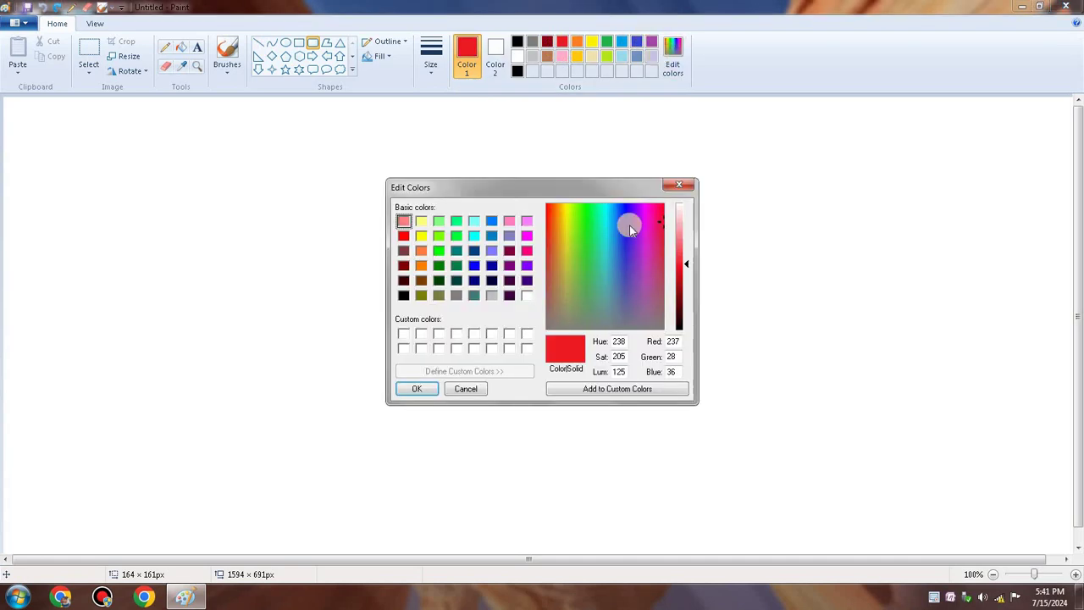
{"action": "left_click_drag", "start_coordinate": [654, 215], "coordinate": [651, 214]}
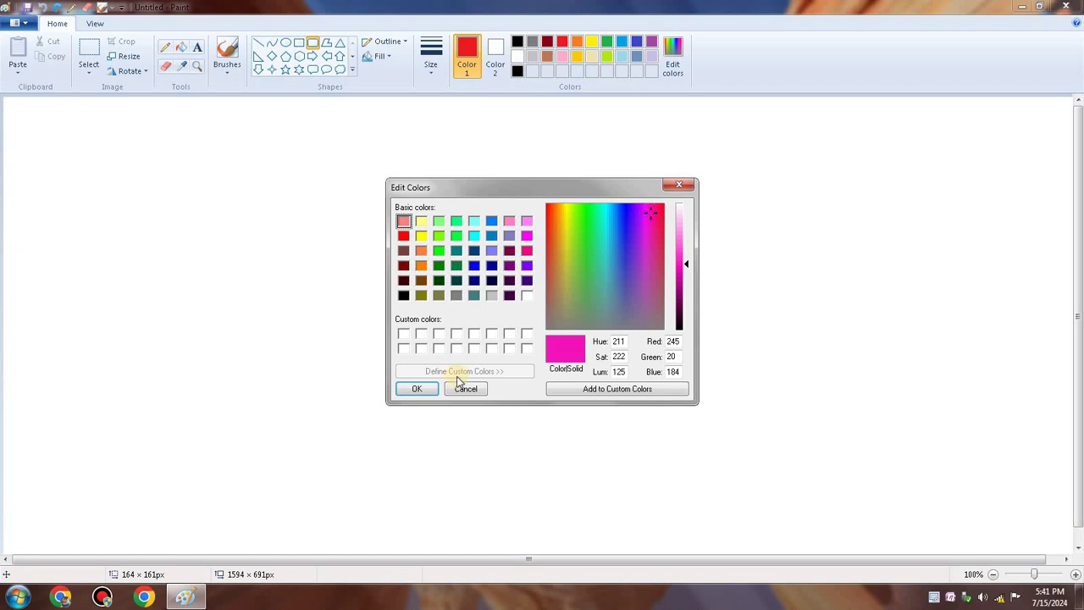
{"action": "left_click", "coordinate": [416, 389]}
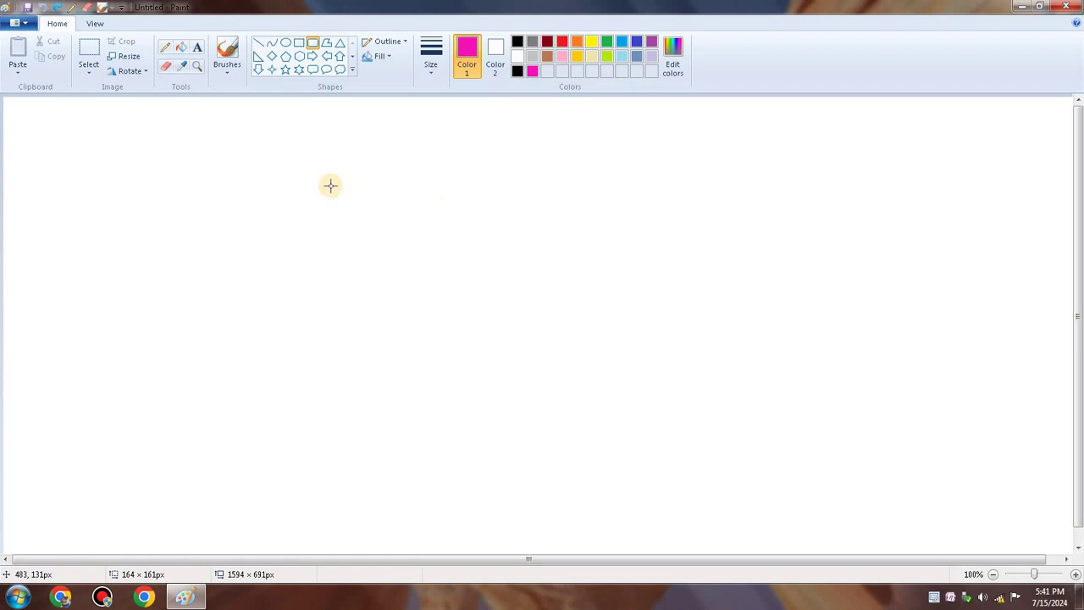
Draw a large magenta rounded rectangle left of the canvas centre and a smaller one centred inside it.
{"action": "left_click_drag", "start_coordinate": [331, 186], "coordinate": [524, 360]}
{"action": "left_click", "coordinate": [642, 246]}
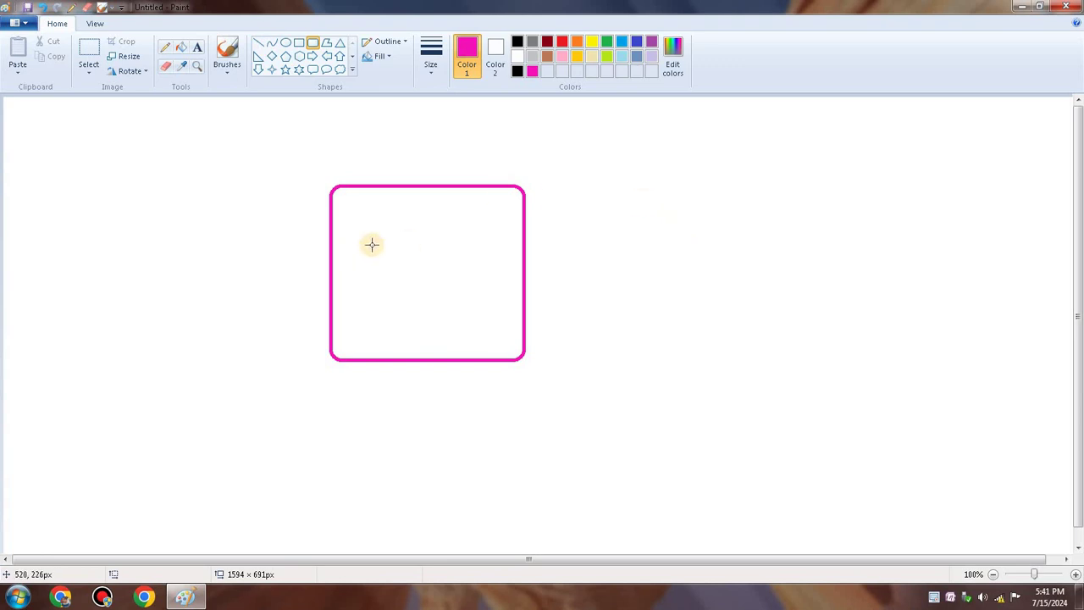
{"action": "left_click_drag", "start_coordinate": [364, 230], "coordinate": [489, 327]}
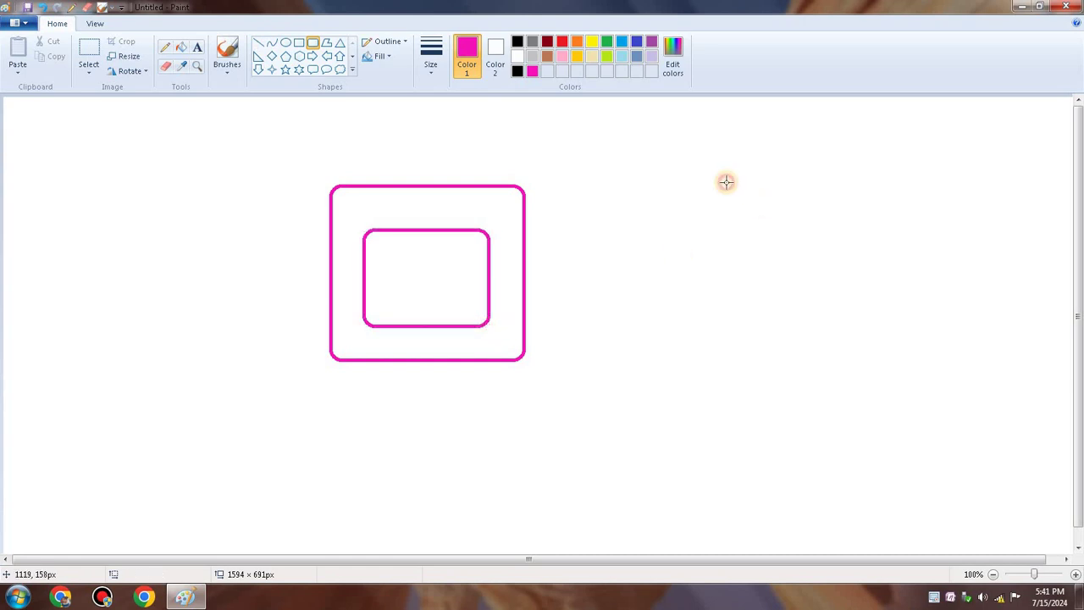
Draw a magenta ellipse in the middle of the inner rectangle and a small circle in its upper-right corner.
{"action": "left_click", "coordinate": [285, 44]}
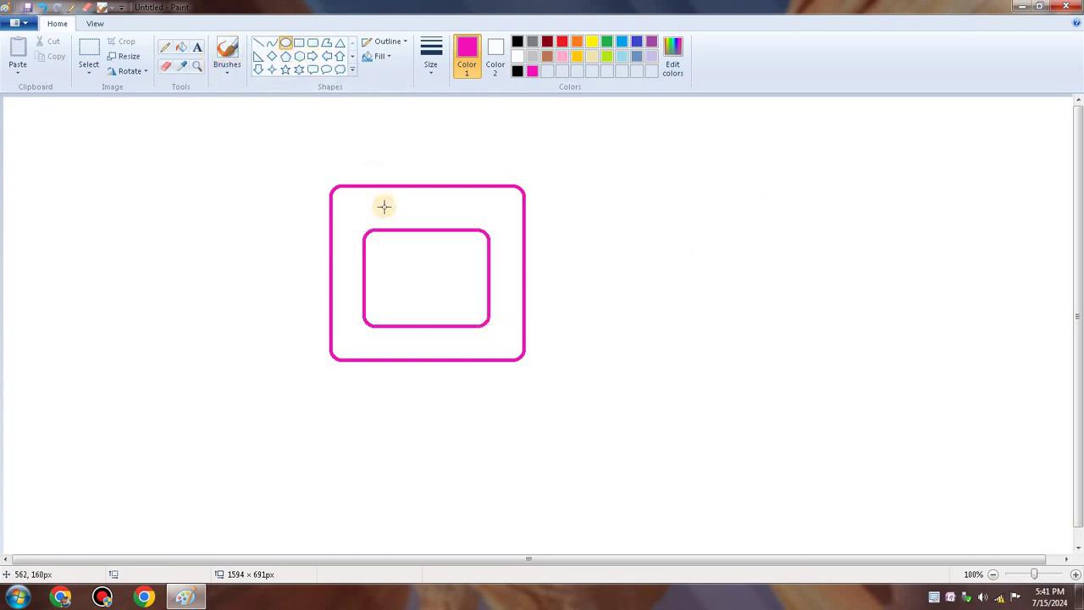
{"action": "left_click_drag", "start_coordinate": [399, 257], "coordinate": [453, 302]}
{"action": "left_click", "coordinate": [780, 170]}
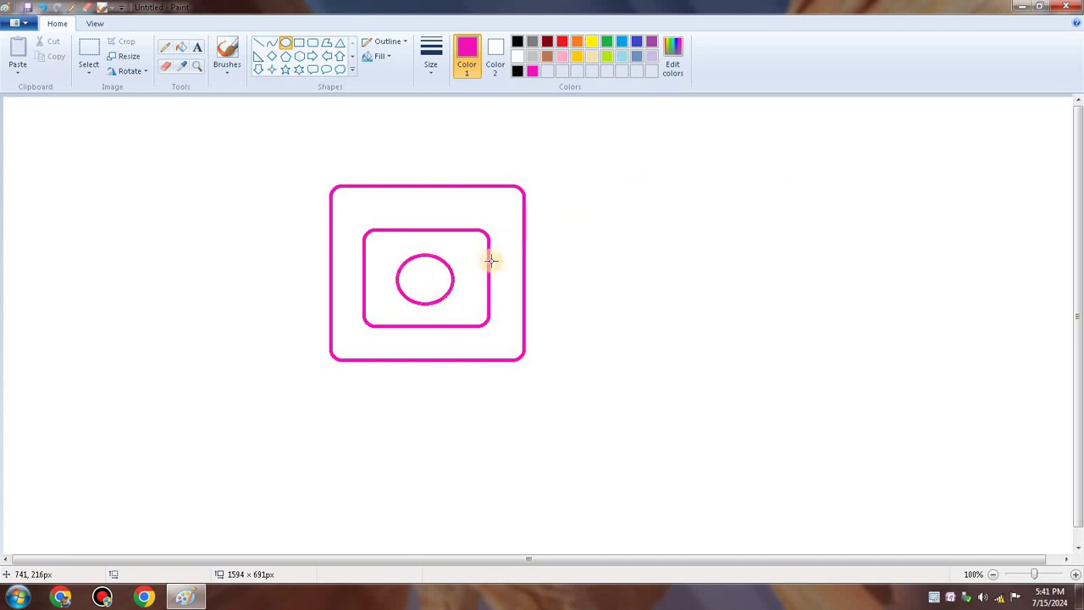
{"action": "left_click_drag", "start_coordinate": [459, 243], "coordinate": [476, 256]}
{"action": "left_click", "coordinate": [739, 180]}
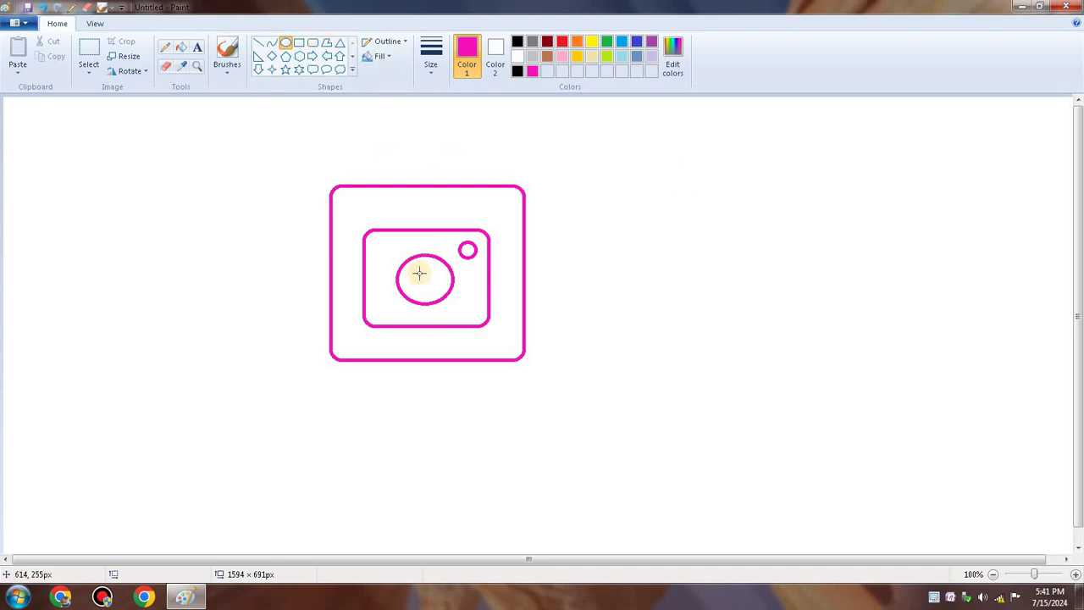
{"action": "mouse_move", "coordinate": [419, 277]}
{"action": "left_mouse_down"}
{"action": "mouse_move", "coordinate": [436, 290]}
{"action": "mouse_move", "coordinate": [408, 270]}
{"action": "left_mouse_up"}
{"action": "left_click", "coordinate": [653, 228]}
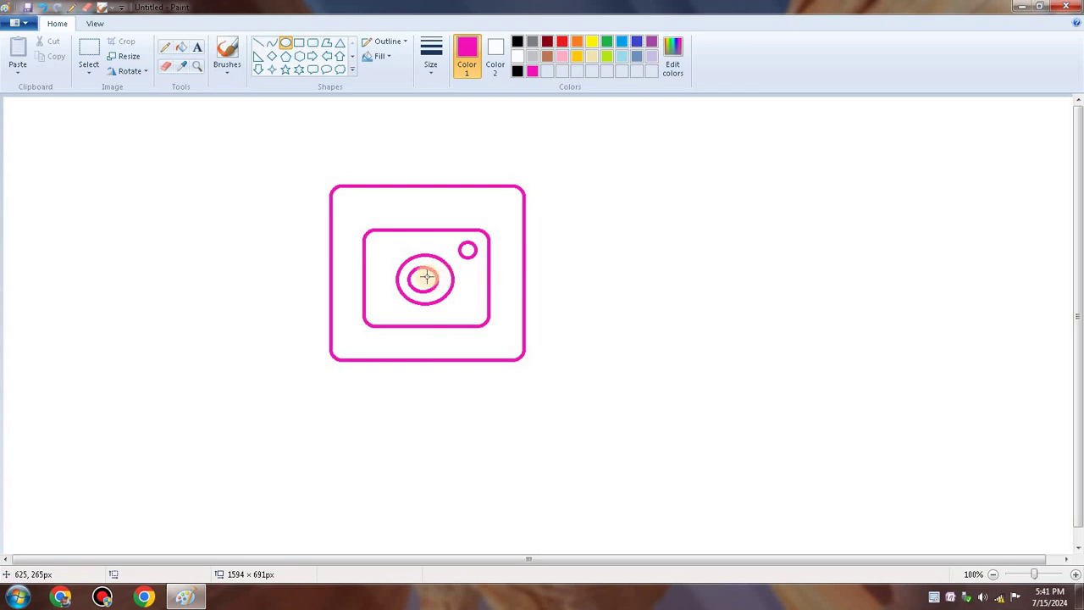
{"action": "left_click", "coordinate": [42, 11]}
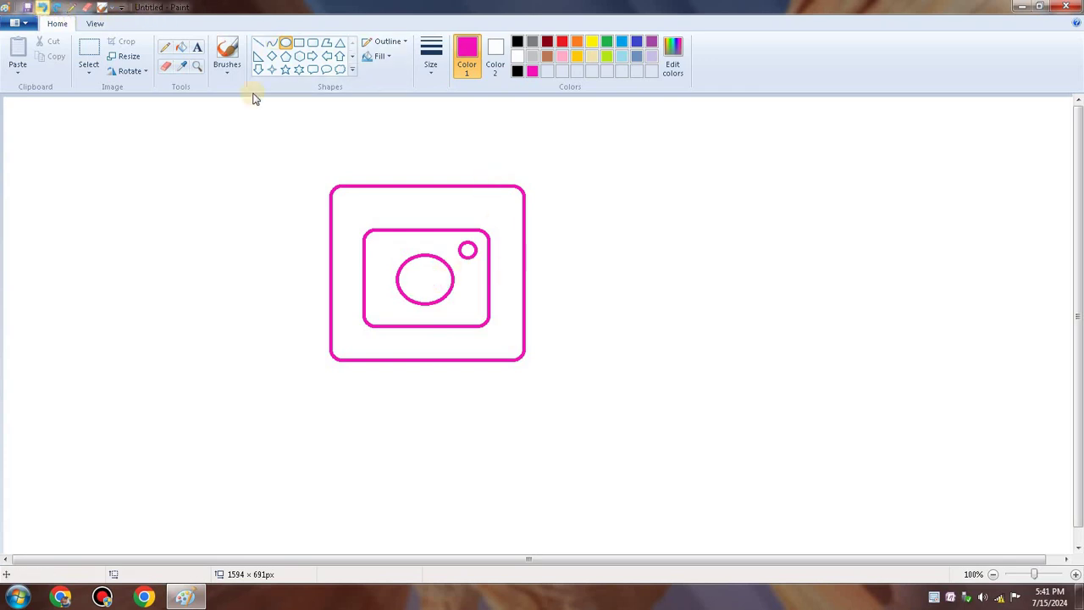
Draw a circle about 35 × 33 px centred inside the middle ellipse.
{"action": "mouse_move", "coordinate": [413, 273]}
{"action": "left_mouse_down"}
{"action": "mouse_move", "coordinate": [434, 288]}
{"action": "mouse_move", "coordinate": [410, 265]}
{"action": "left_mouse_up"}
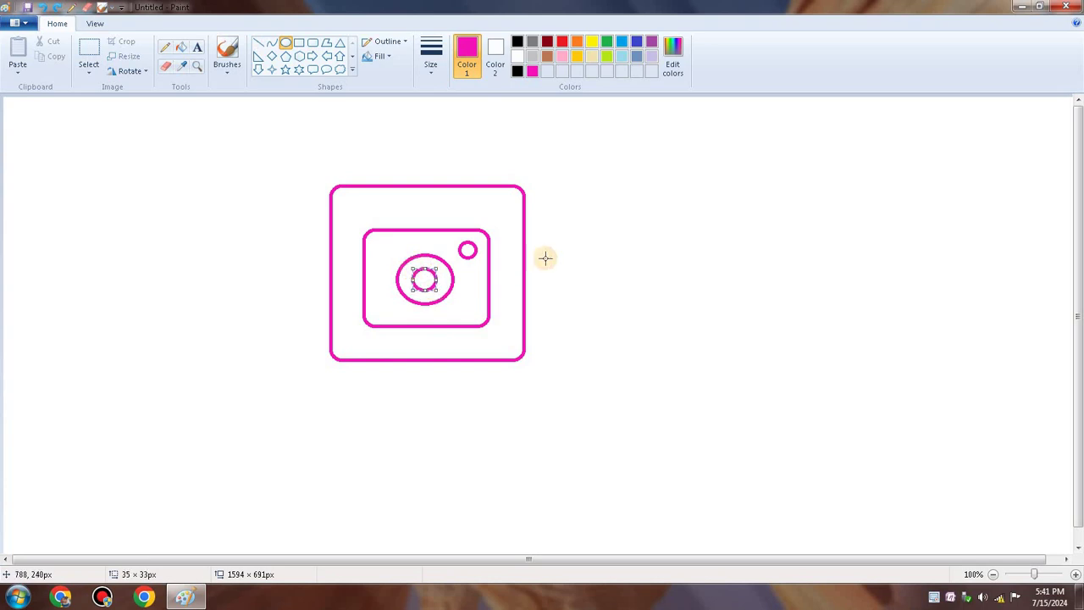
{"action": "left_click", "coordinate": [639, 232]}
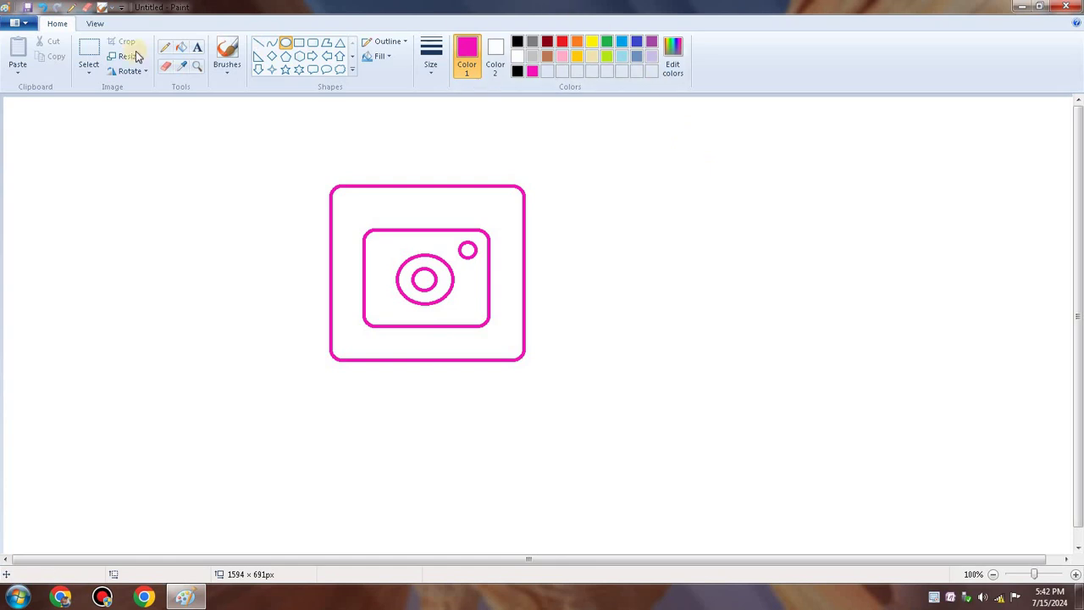
Fill the innermost circle and the inner rectangle around the ellipse with magenta, leaving the lens ring and small circle white.
{"action": "left_click", "coordinate": [182, 50]}
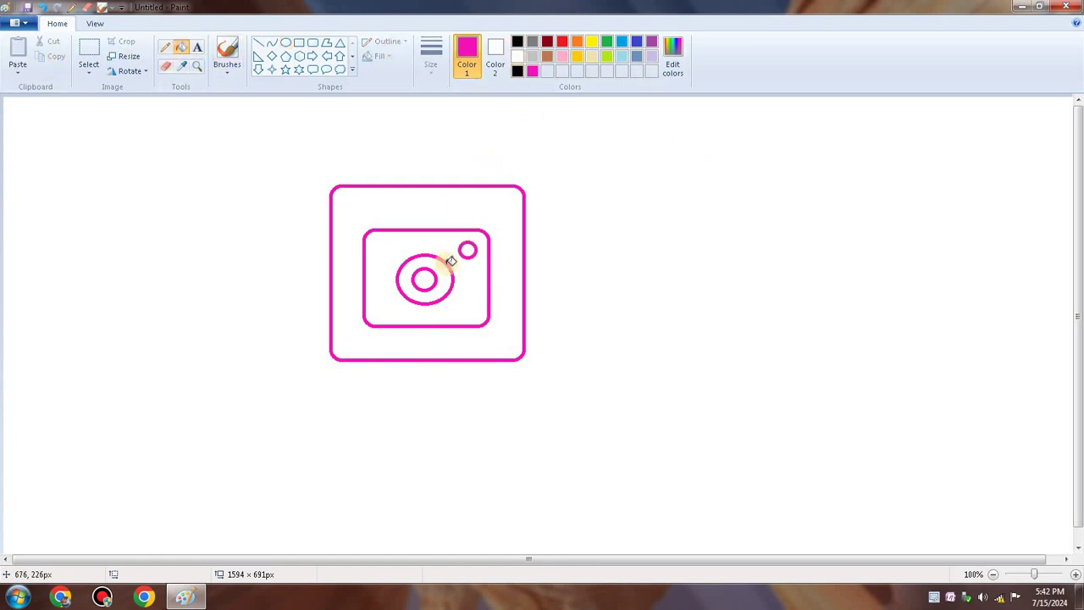
{"action": "left_click", "coordinate": [422, 279]}
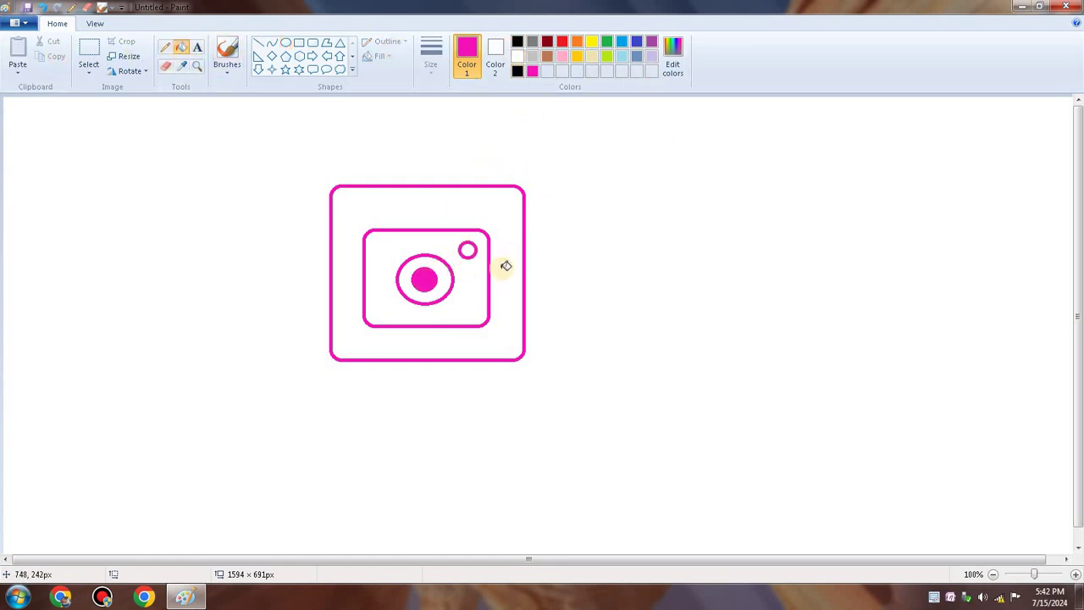
{"action": "left_click", "coordinate": [447, 246]}
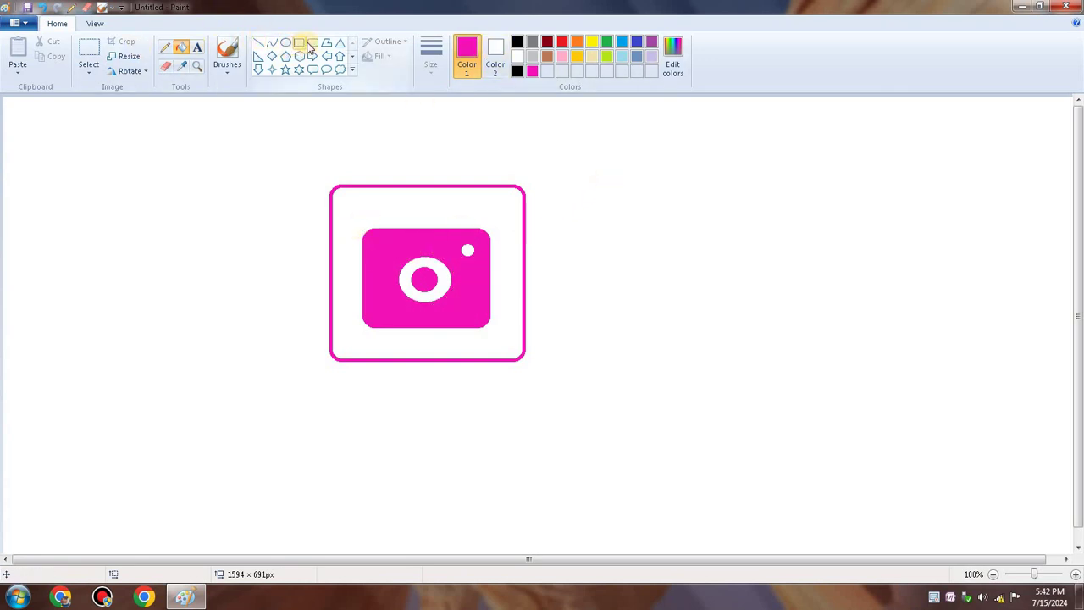
Draw a rounded rectangle about 231 px wide around the filled camera body and fill the band between it and the outer border with magenta.
{"action": "left_click", "coordinate": [311, 43]}
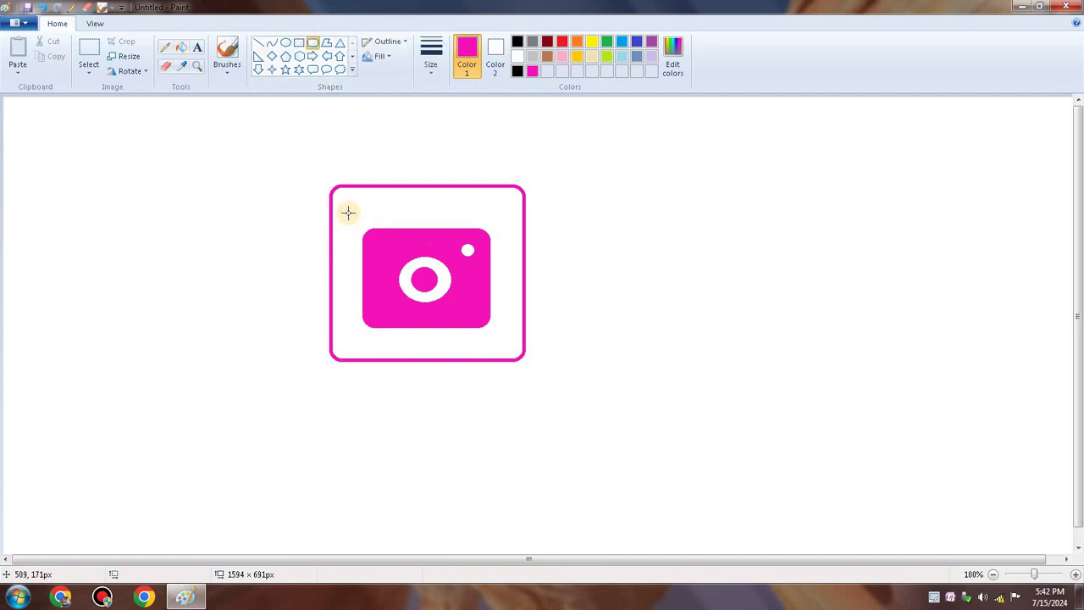
{"action": "left_click_drag", "start_coordinate": [347, 213], "coordinate": [501, 339]}
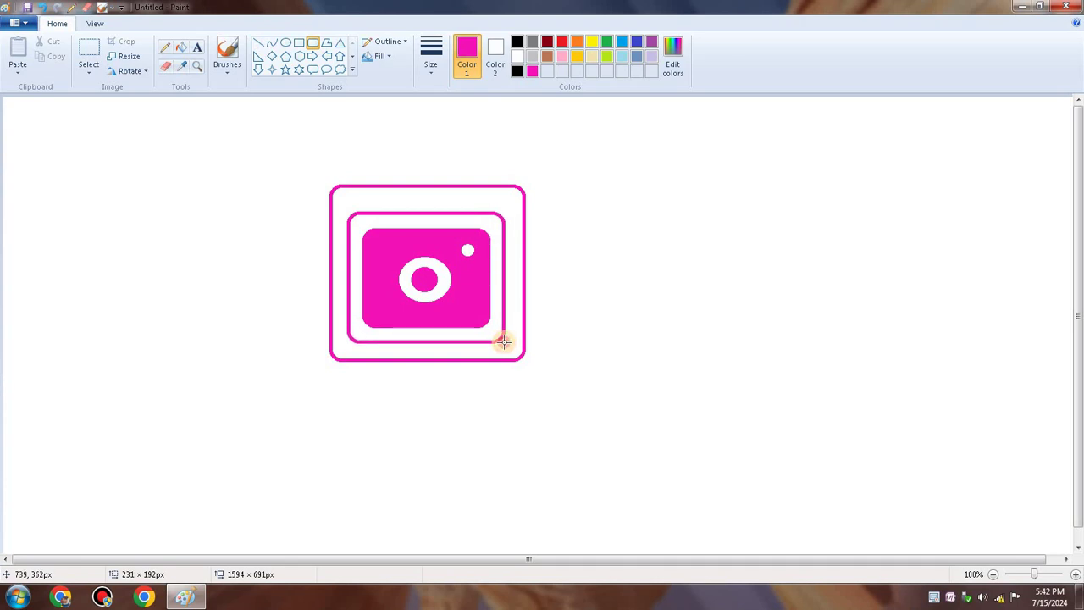
{"action": "left_click_drag", "start_coordinate": [348, 341], "coordinate": [348, 338]}
{"action": "left_click", "coordinate": [777, 174]}
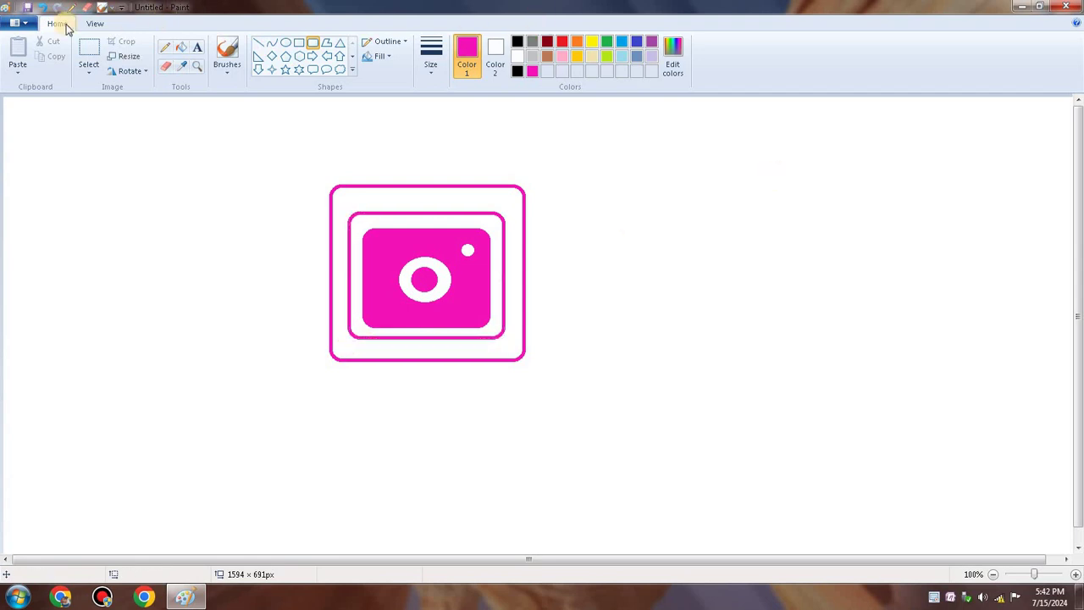
{"action": "left_click", "coordinate": [182, 47]}
{"action": "left_click", "coordinate": [366, 203]}
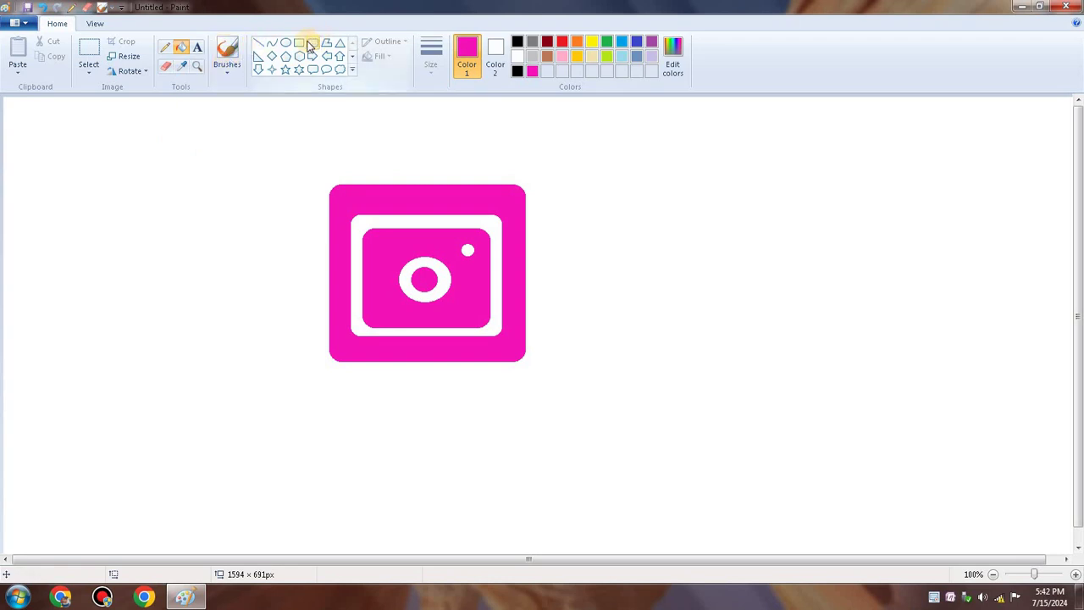
Draw a white rounded rectangle about 198 × 153 px over the camera body's edges, shifted slightly upward to trim them.
{"action": "left_click", "coordinate": [517, 56]}
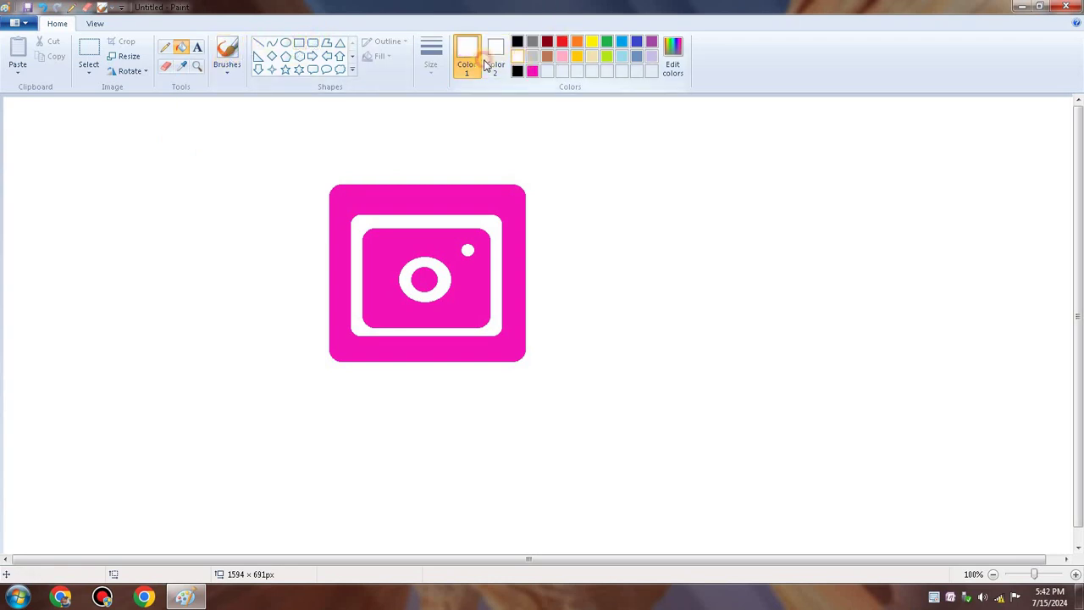
{"action": "left_click", "coordinate": [299, 46]}
{"action": "left_click", "coordinate": [312, 47]}
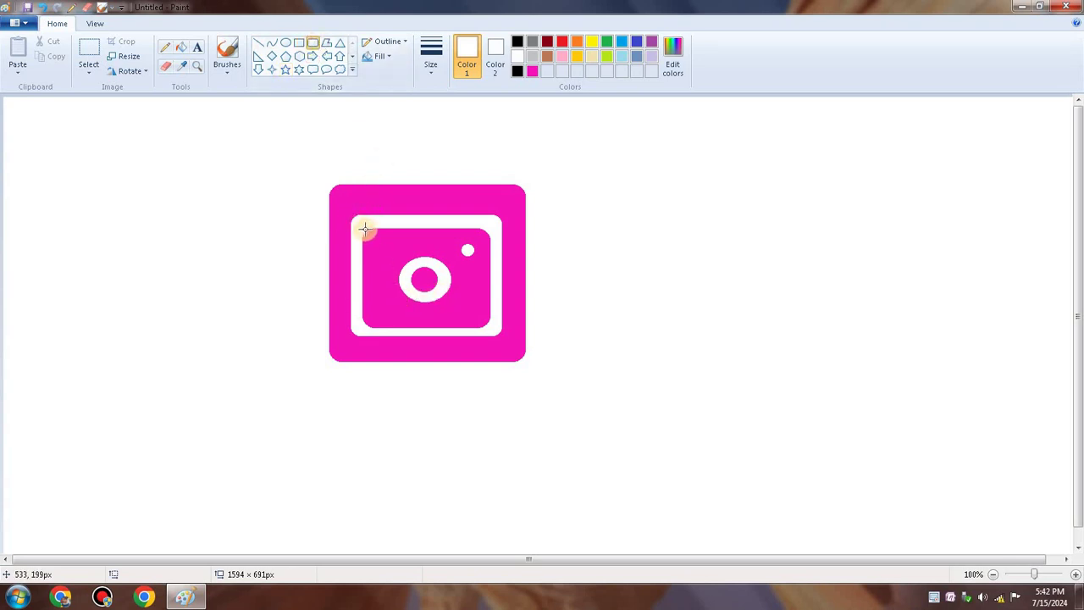
{"action": "left_click_drag", "start_coordinate": [363, 227], "coordinate": [497, 332]}
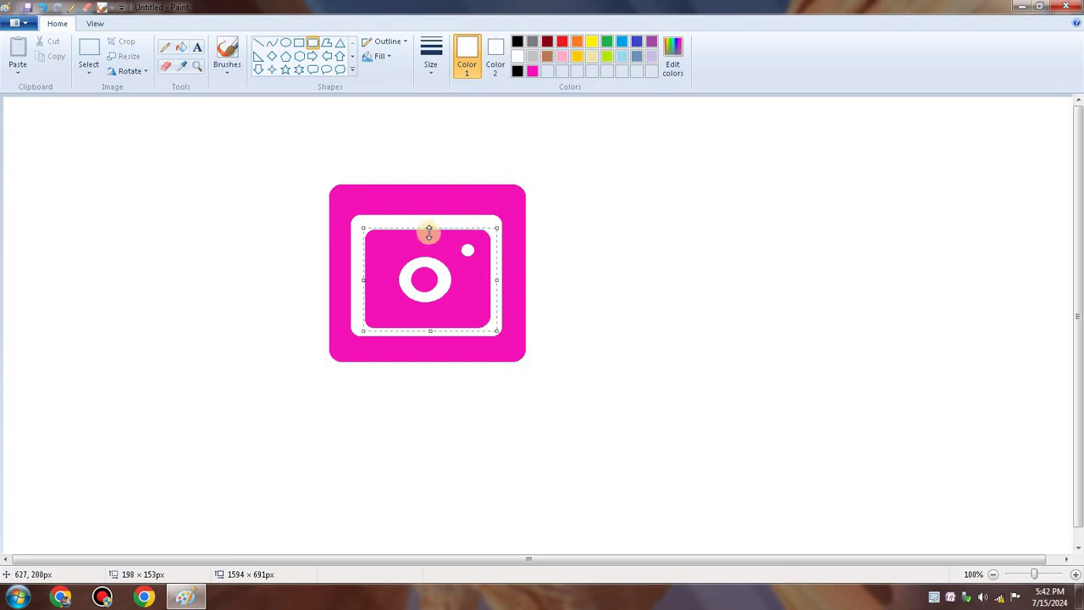
{"action": "left_click_drag", "start_coordinate": [430, 230], "coordinate": [430, 224]}
{"action": "left_click_drag", "start_coordinate": [421, 327], "coordinate": [421, 327]}
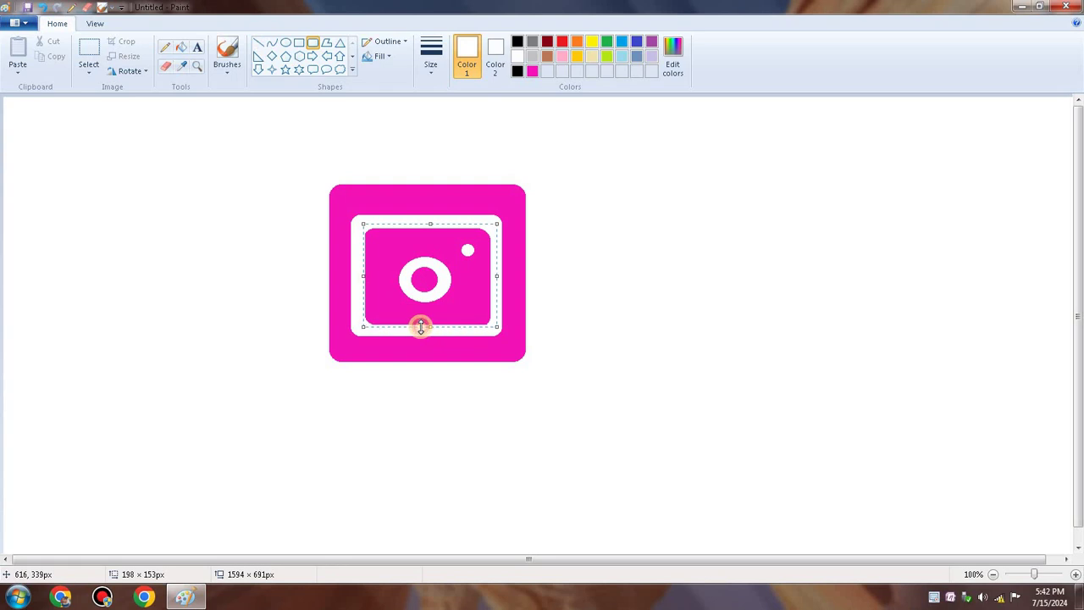
{"action": "left_click", "coordinate": [580, 262]}
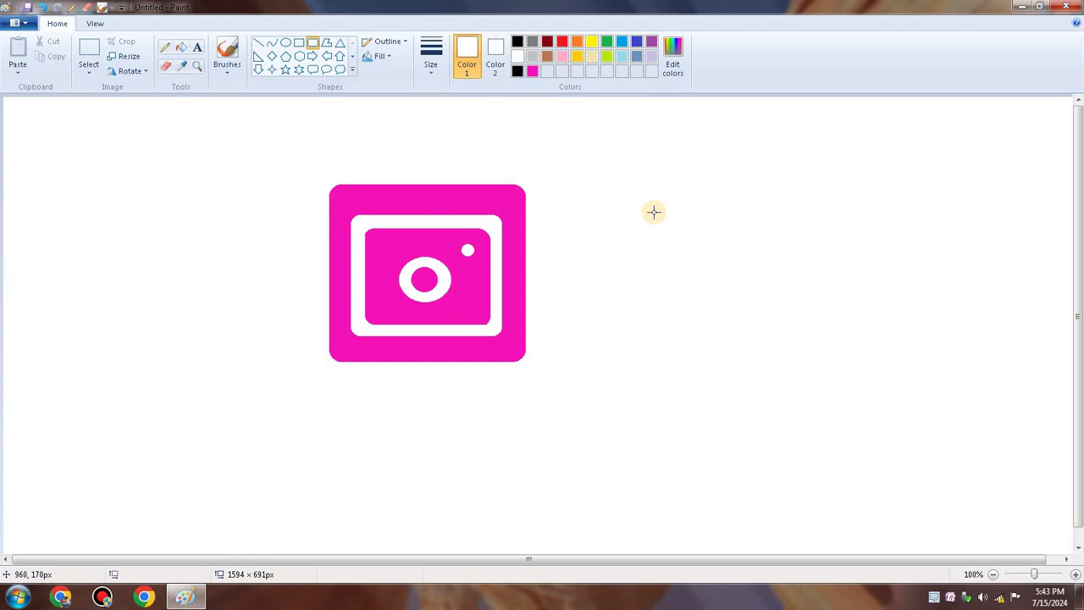
Start a text box below the camera logo and set the text colour to black.
{"action": "left_click", "coordinate": [193, 51]}
{"action": "left_click", "coordinate": [178, 418]}
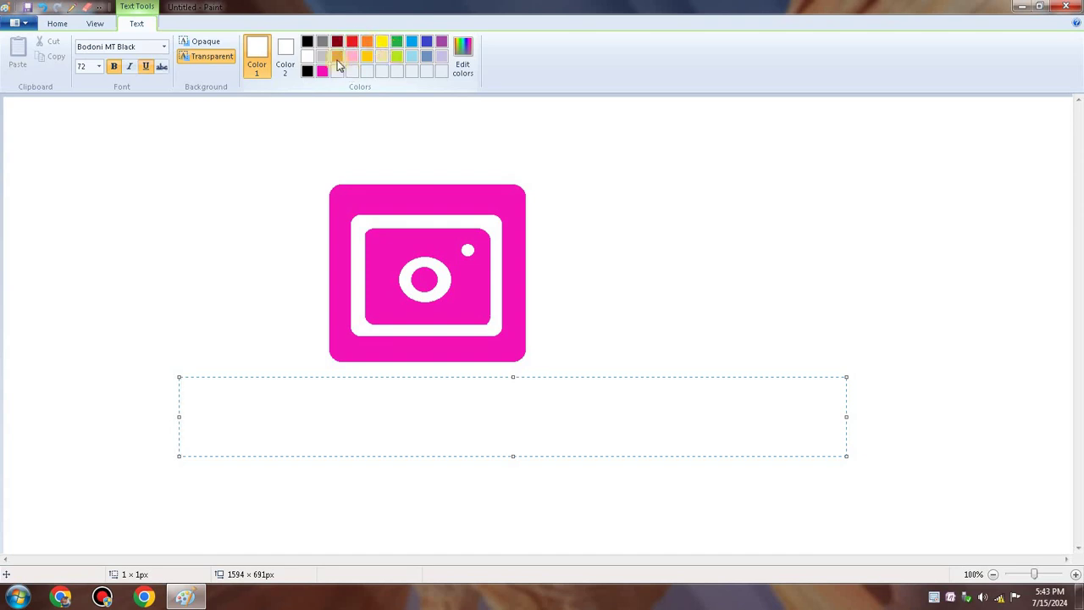
{"action": "left_click", "coordinate": [307, 41]}
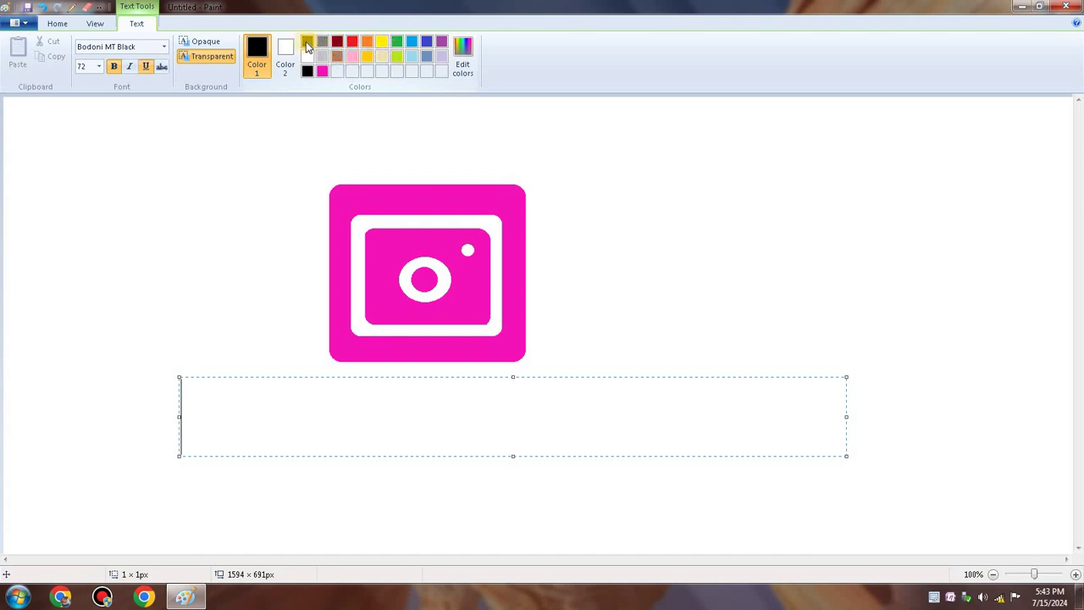
{"action": "left_click", "coordinate": [164, 46]}
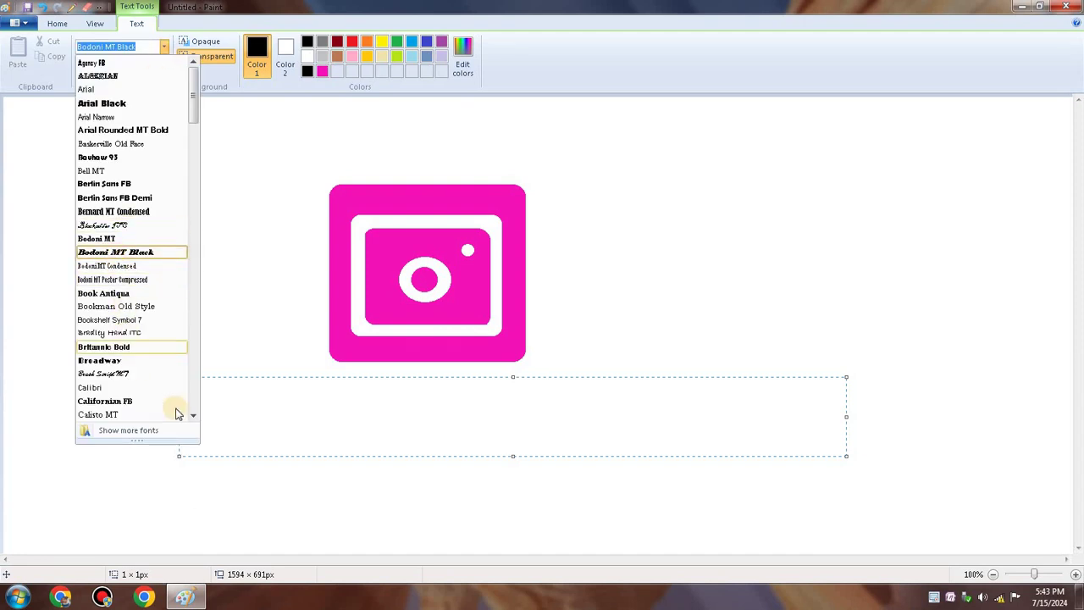
{"action": "left_click", "coordinate": [243, 426]}
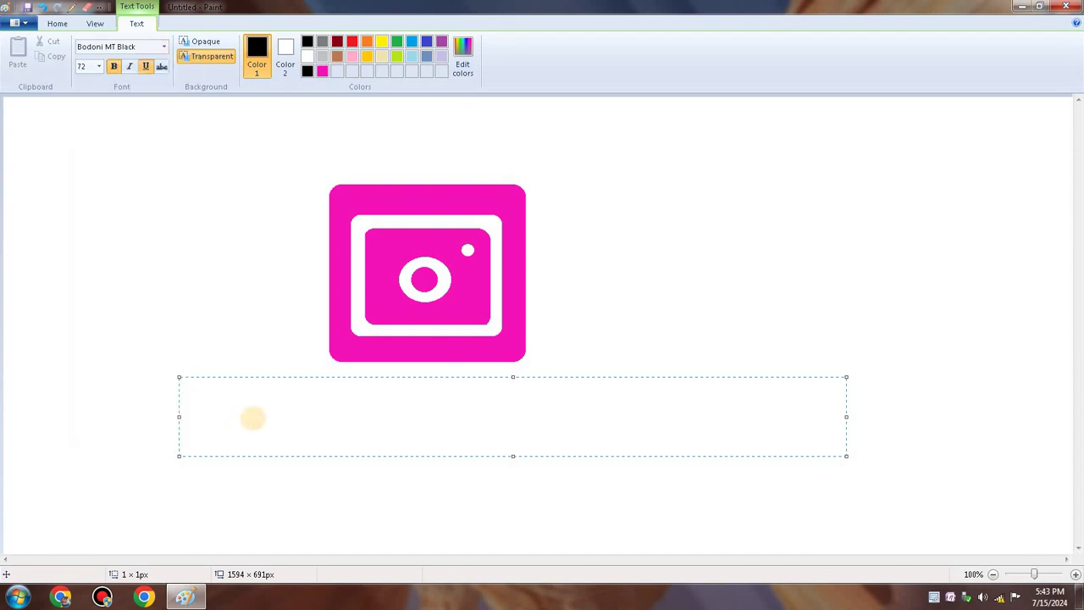
{"action": "type", "text": "i"}
{"action": "key", "text": "BackSpace"}
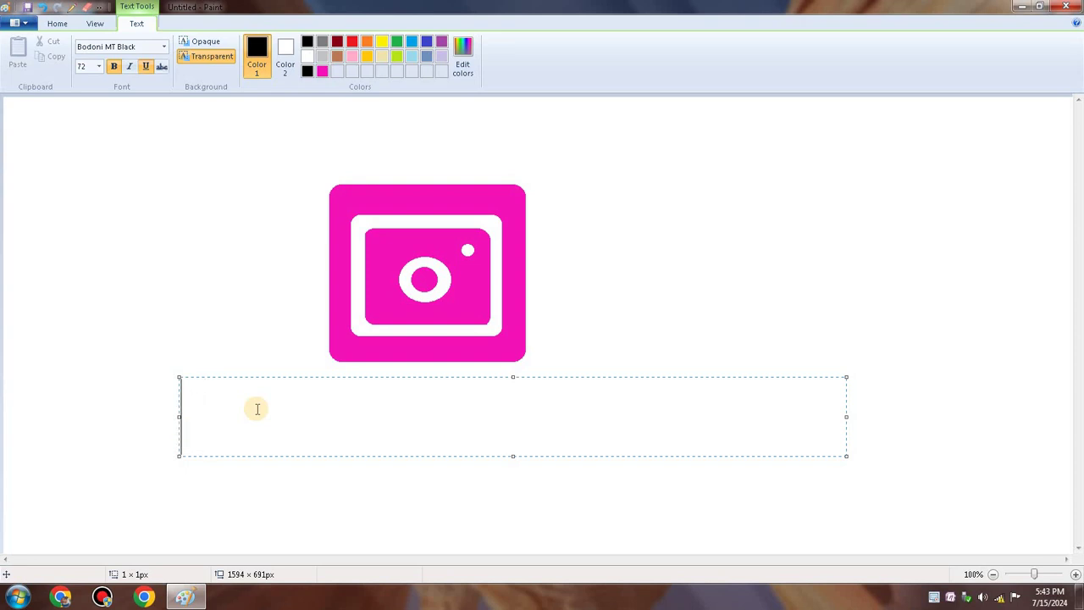
Try the Bell MT and Bradley Hand ITC fonts on a trial letter "I" and delete the letter.
{"action": "type", "text": "I"}
{"action": "left_click", "coordinate": [166, 48]}
{"action": "left_click", "coordinate": [99, 164]}
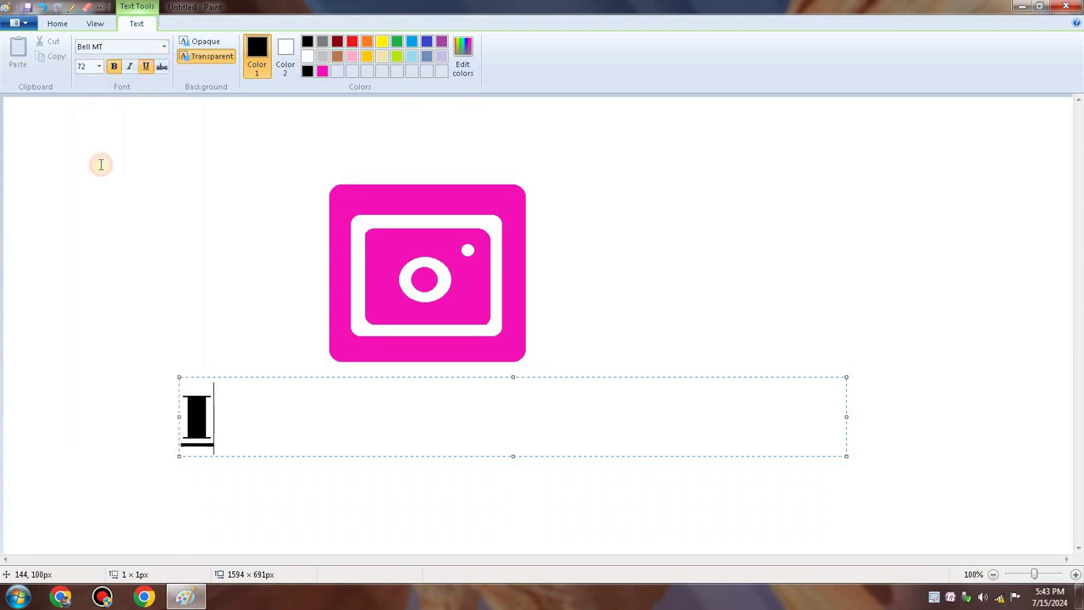
{"action": "left_click", "coordinate": [164, 48]}
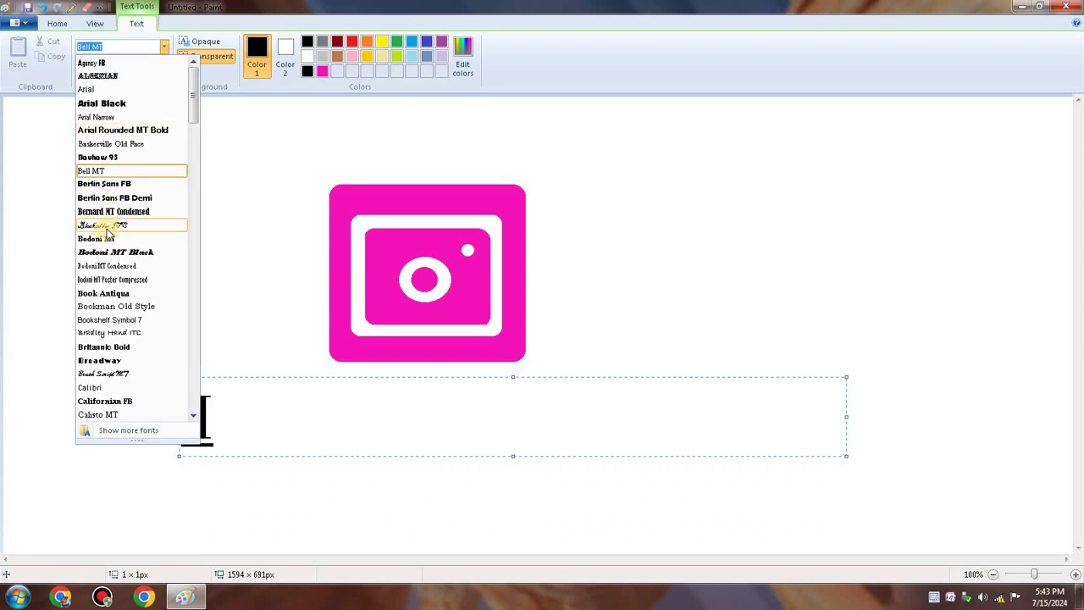
{"action": "left_click", "coordinate": [130, 335]}
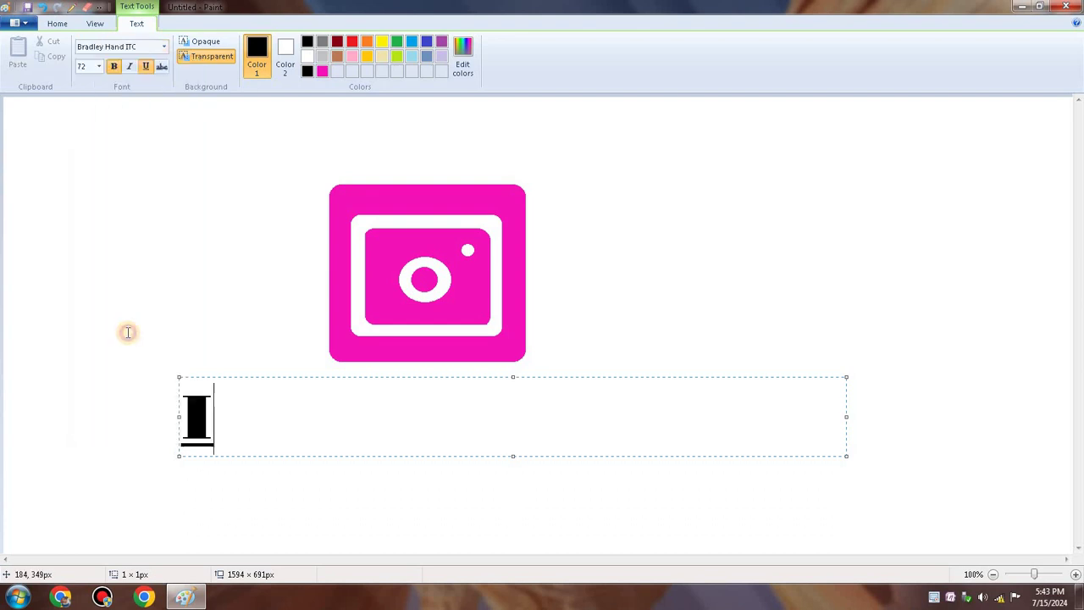
{"action": "key", "text": "BackSpace"}
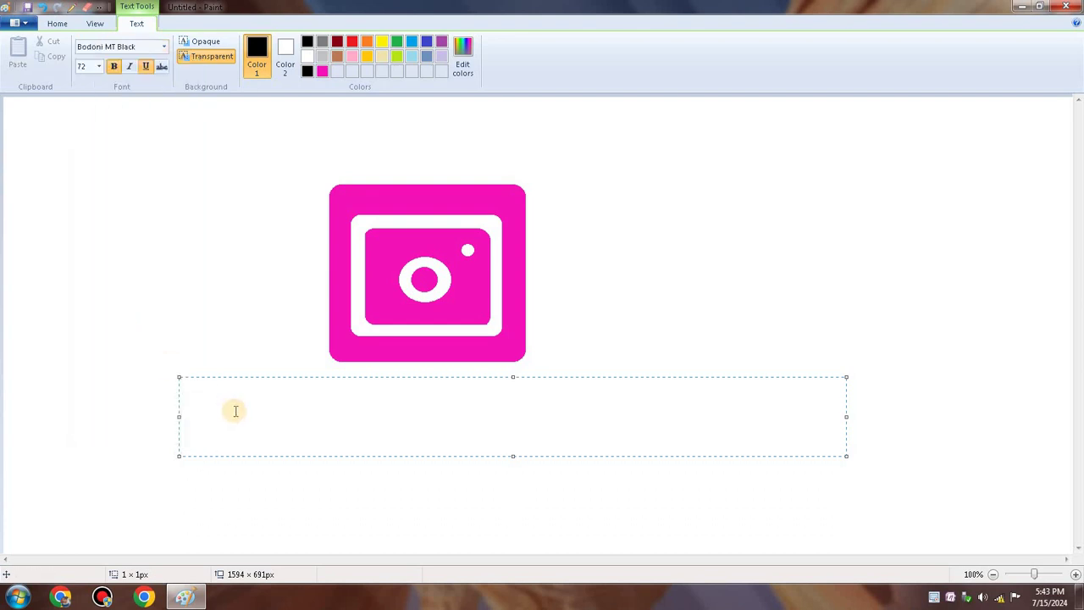
Write the caption "Instagram" in the text box below the logo and commit it to the canvas.
{"action": "type", "text": "Ins"}
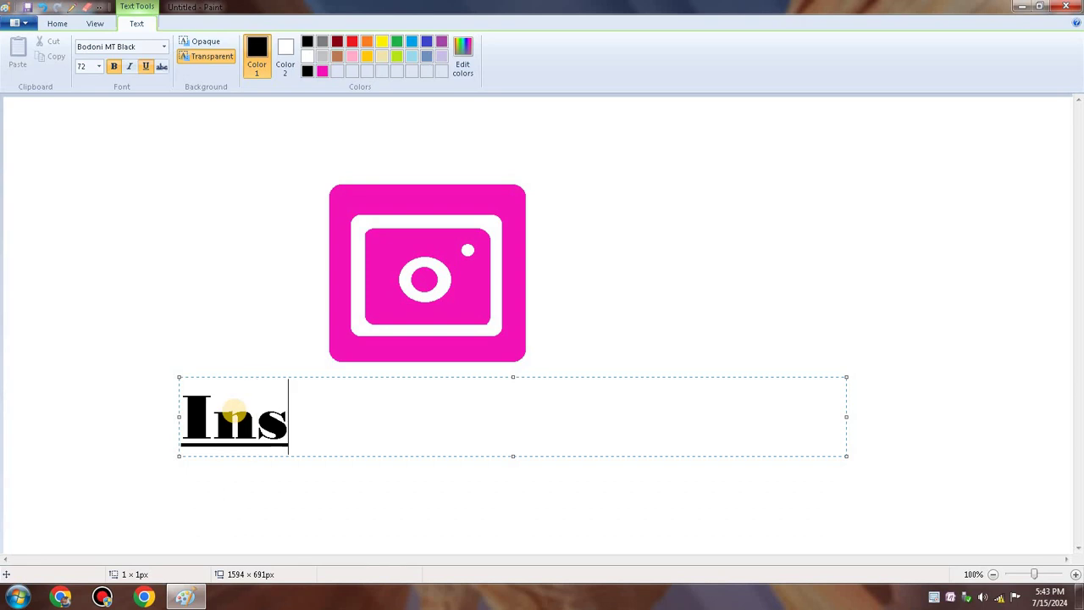
{"action": "type", "text": "tagram"}
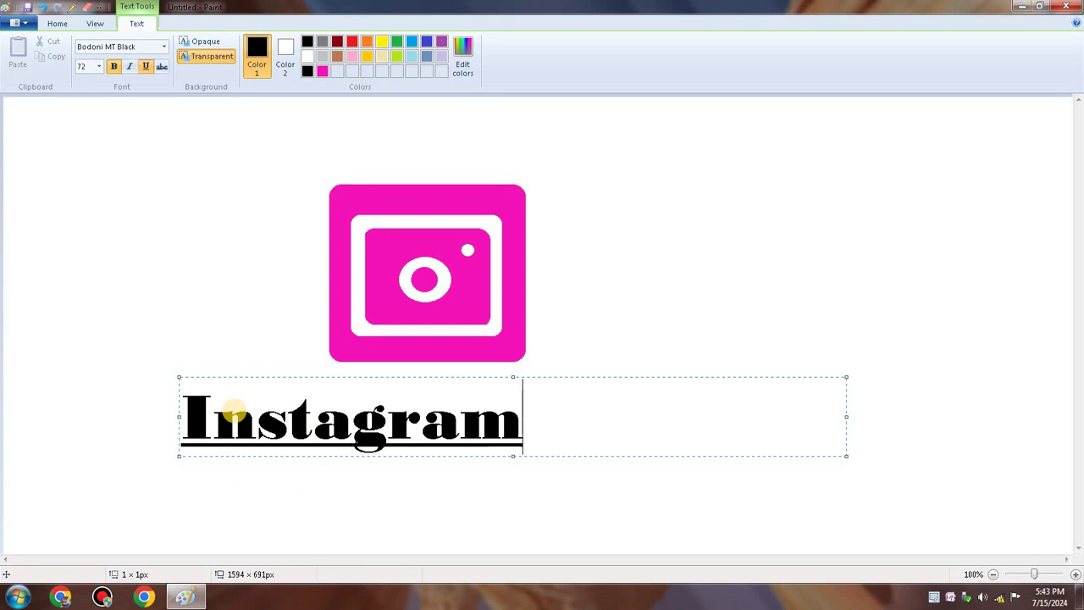
{"action": "left_click", "coordinate": [739, 285]}
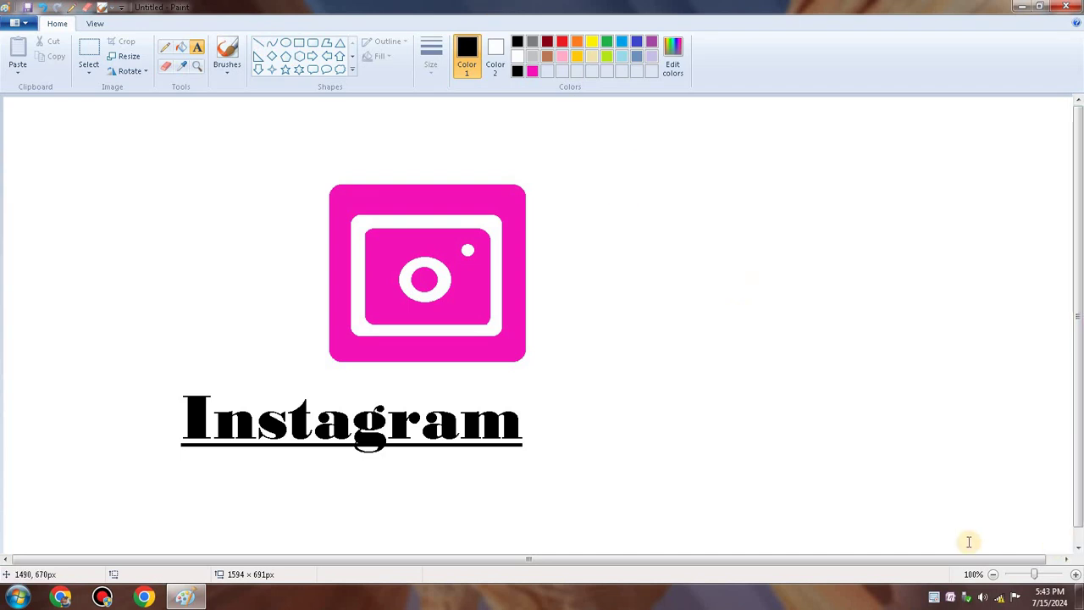
{"action": "left_click", "coordinate": [935, 598]}
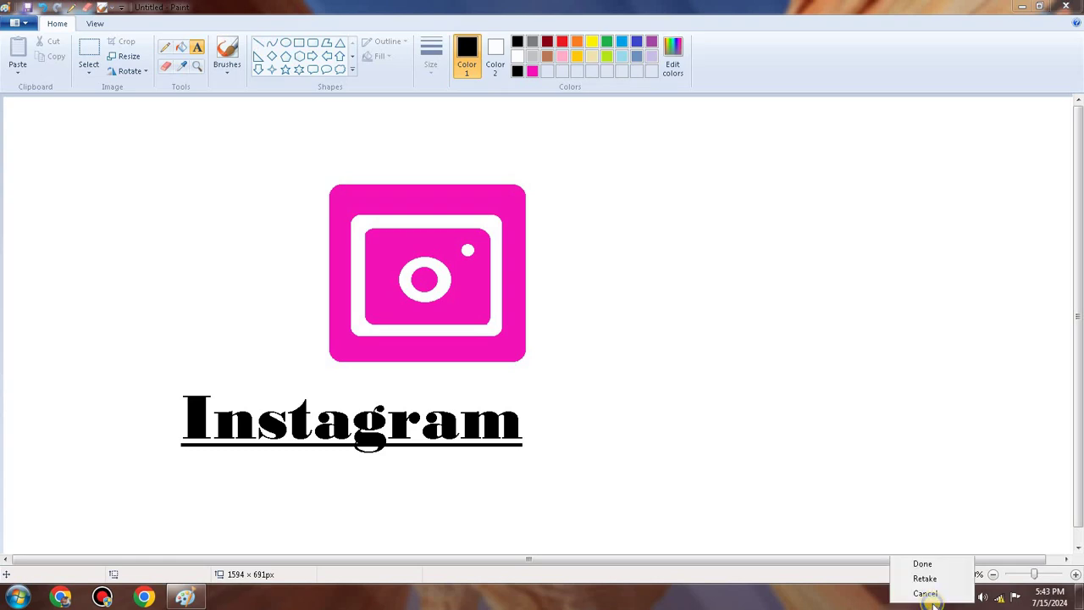